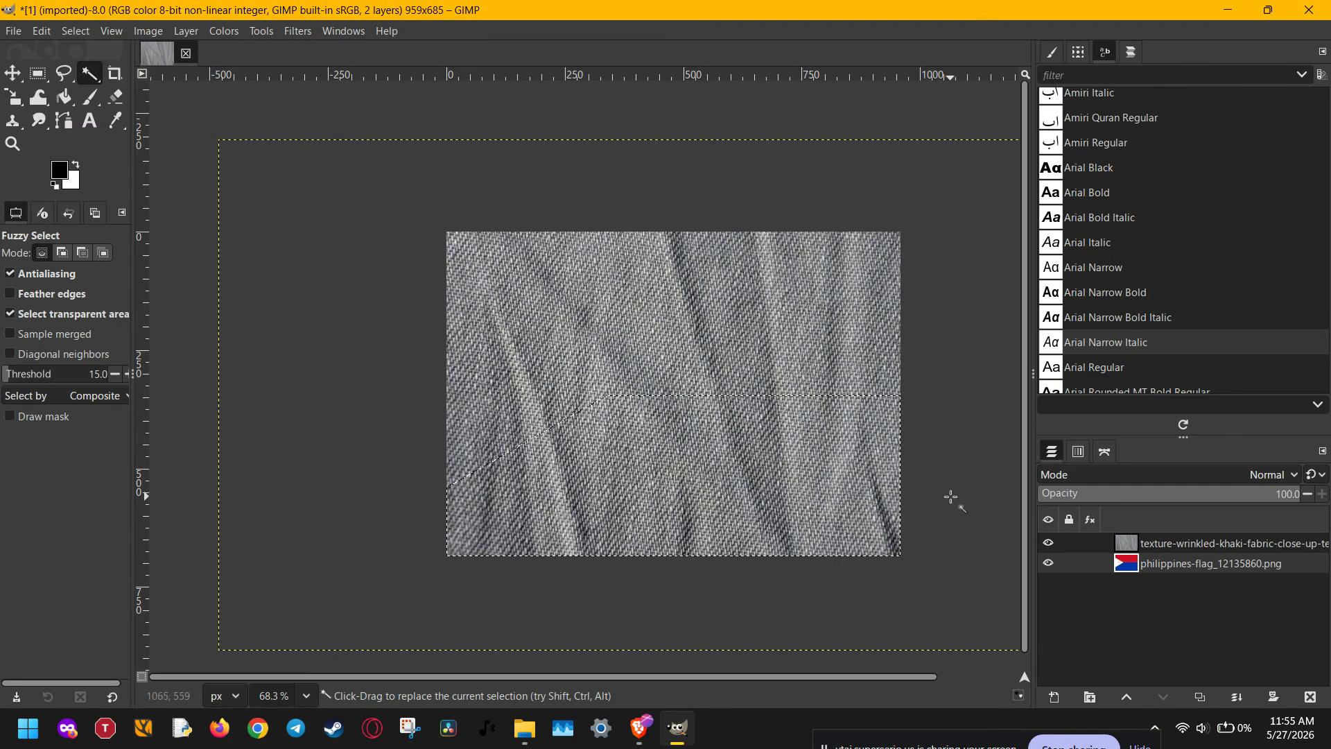
Clear the selection and check the flag underneath by briefly hiding the wrinkled fabric texture layer
key(ctrl+shift+a)
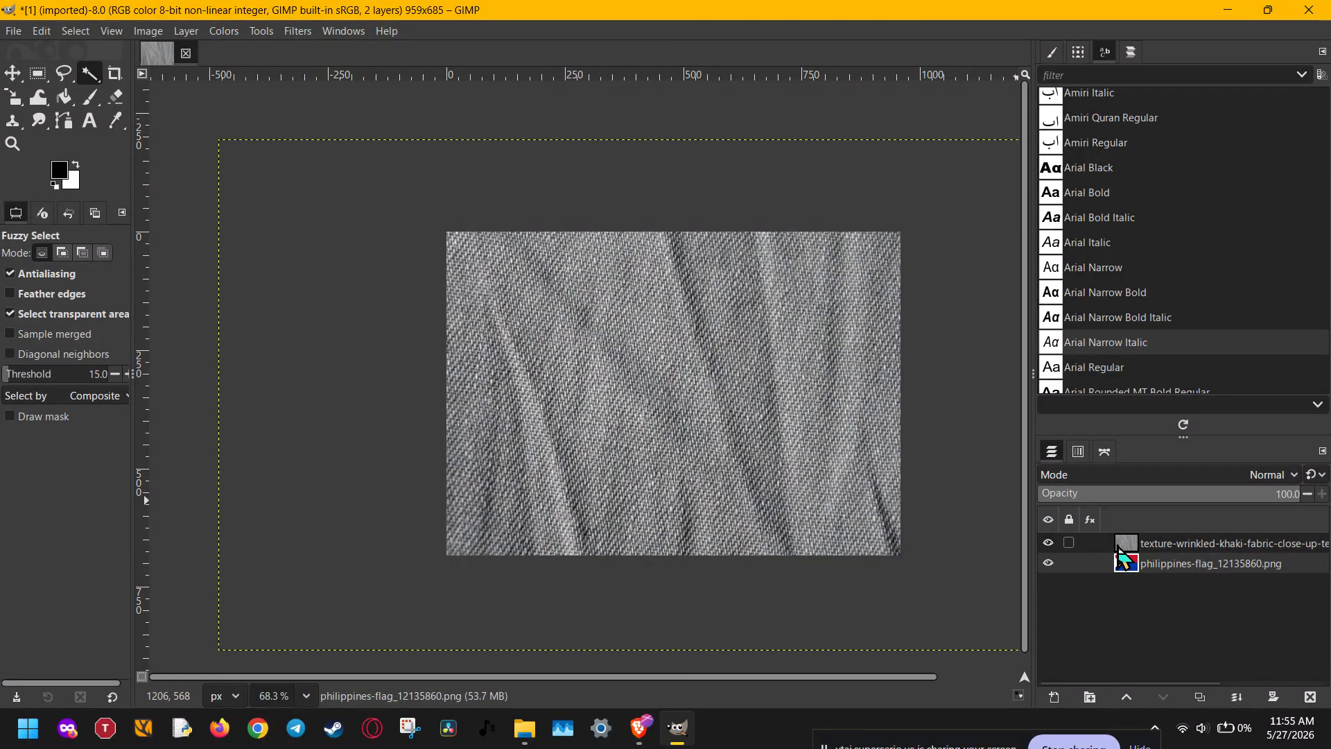
click(1049, 543)
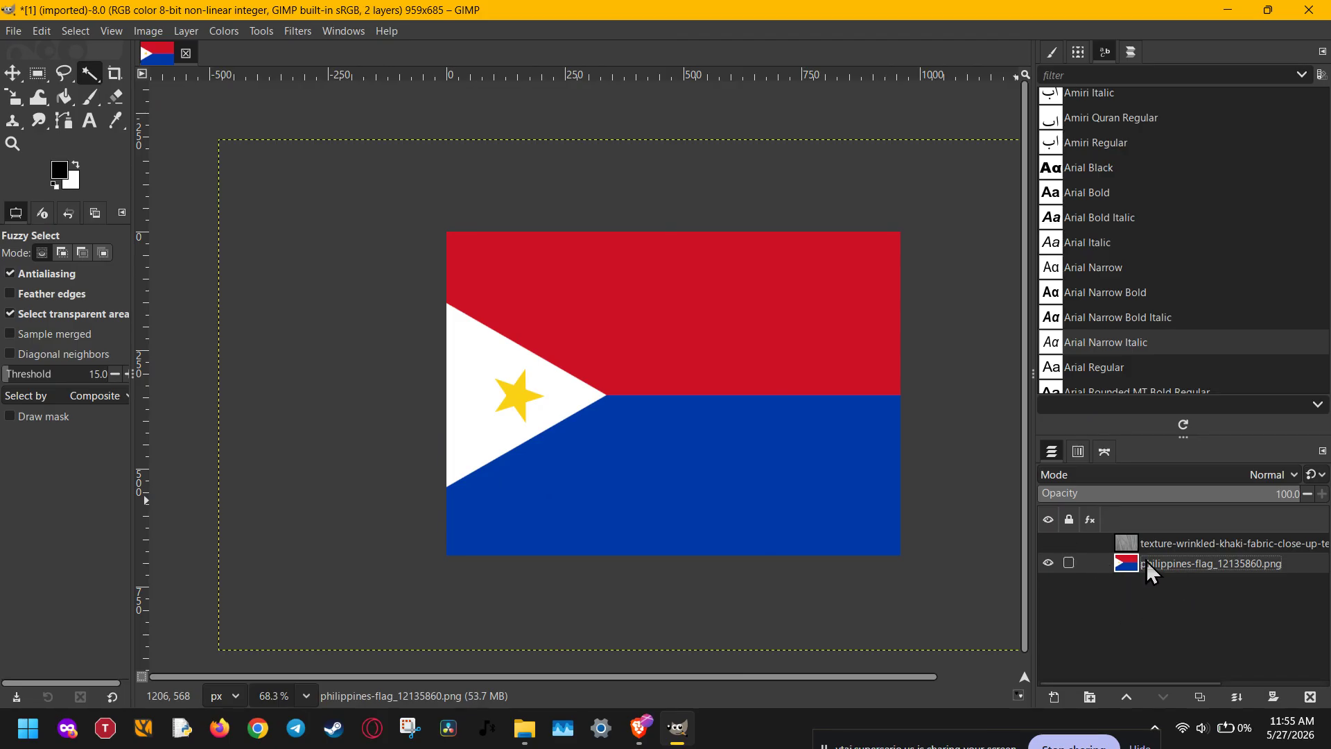
click(1049, 543)
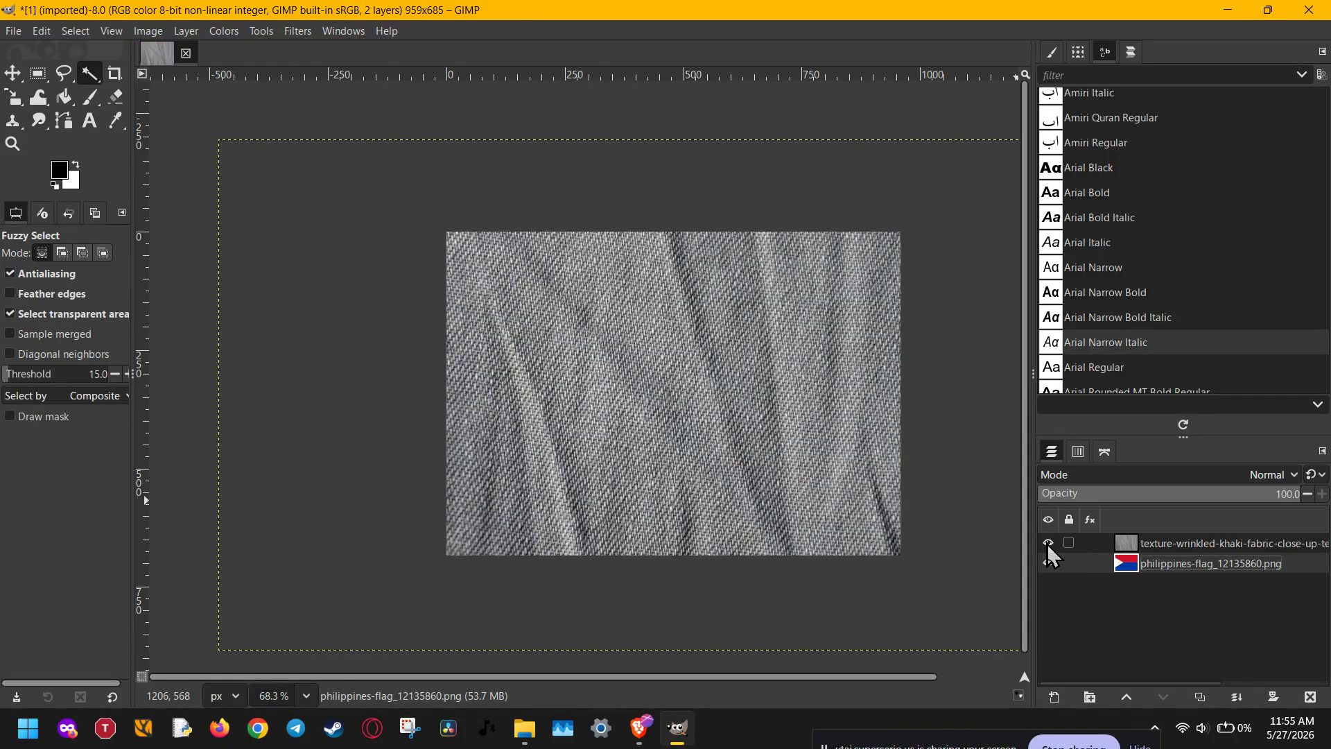
click(214, 34)
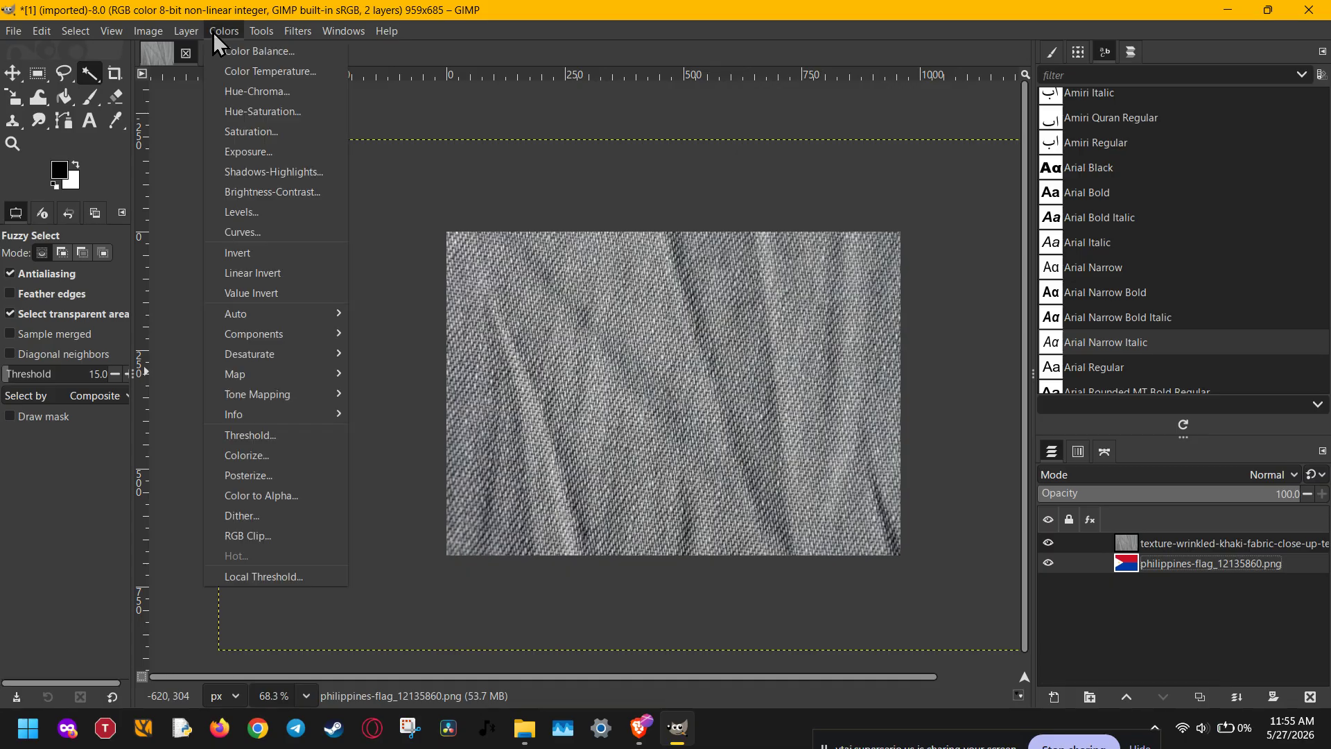
click(239, 217)
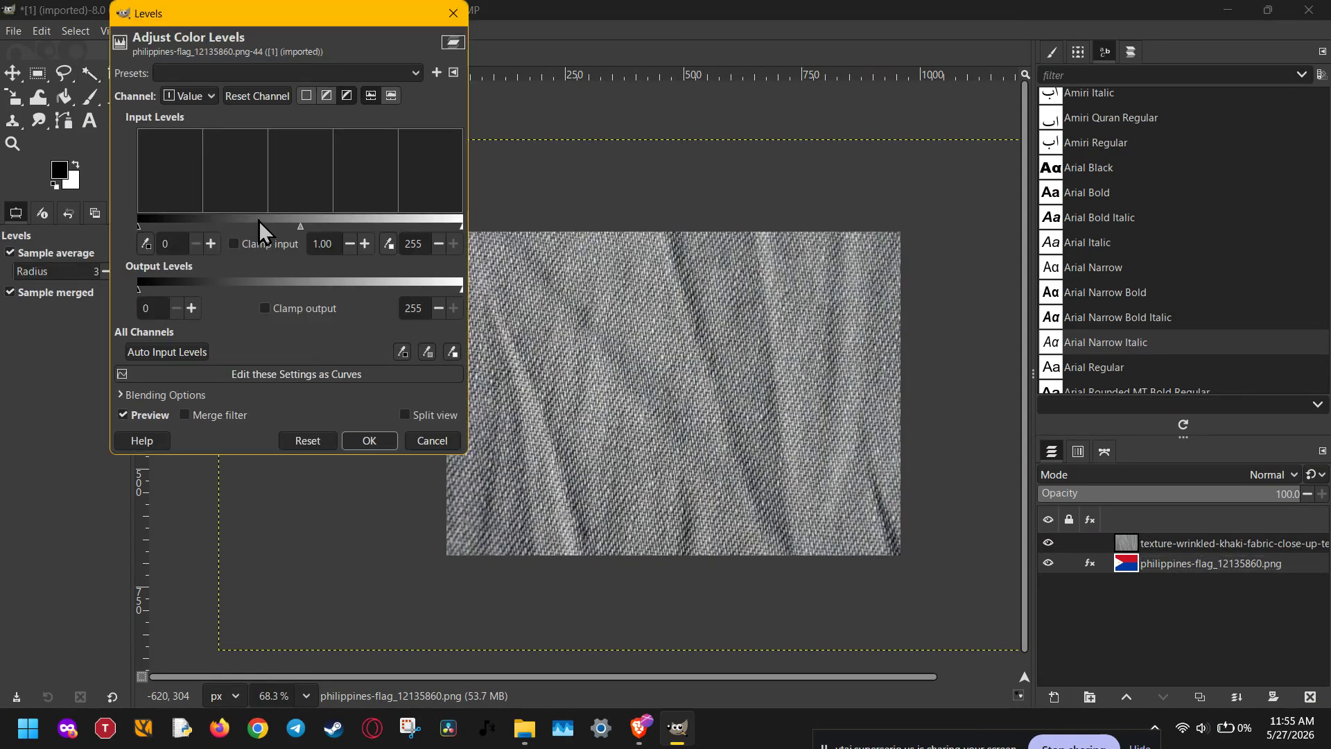
drag(140, 226, 101, 220)
click(1169, 552)
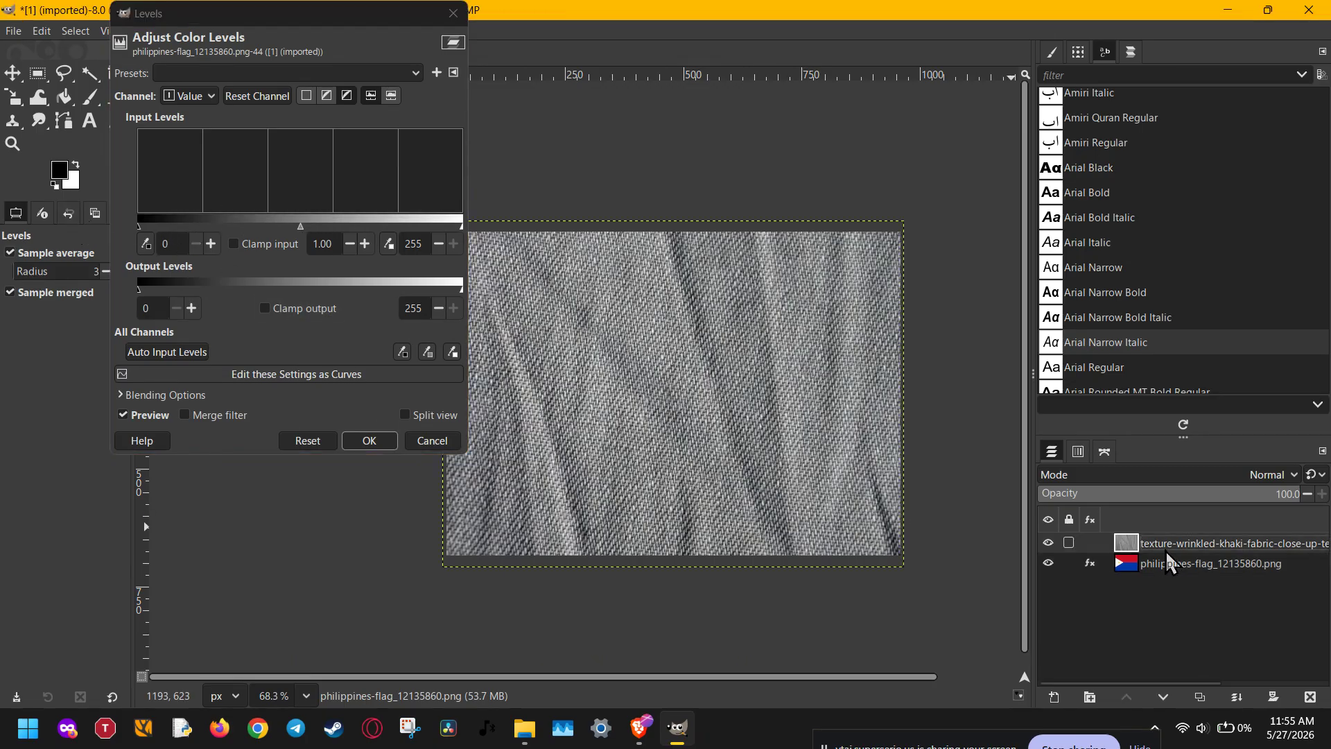
click(434, 441)
key(u)
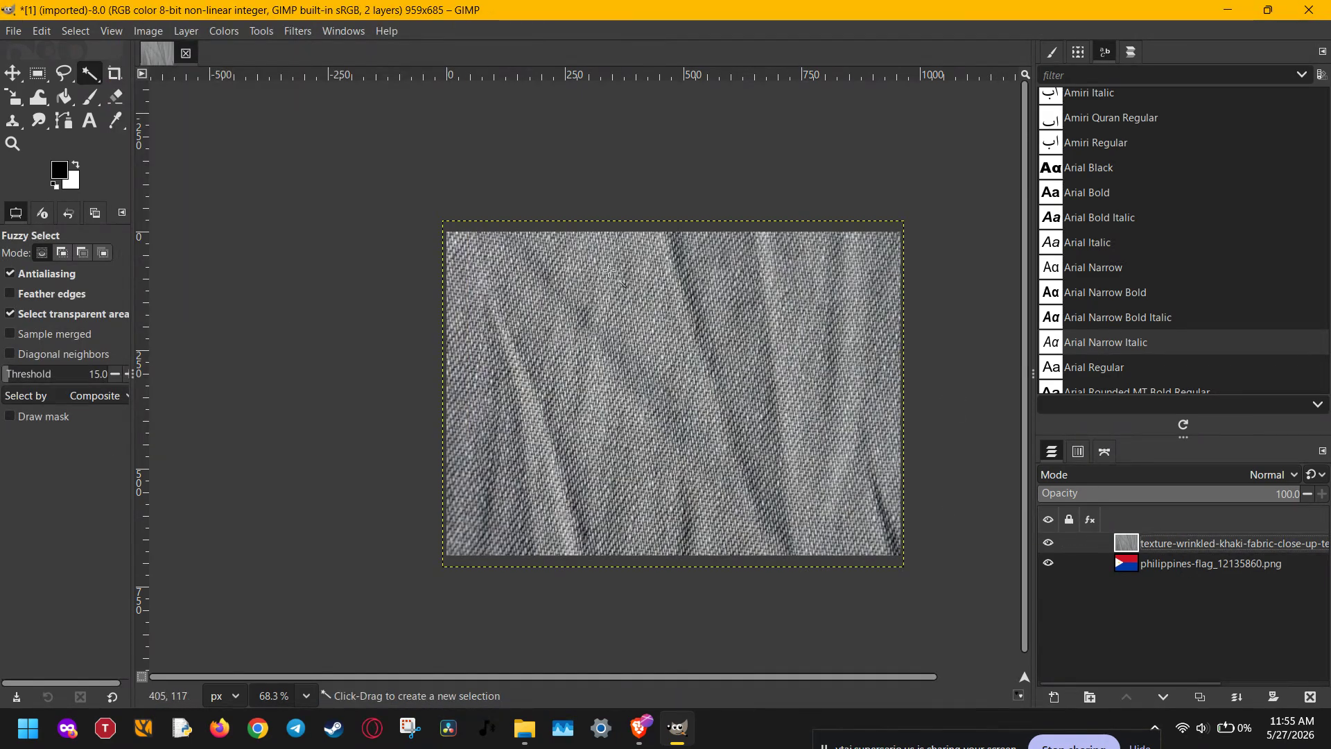
click(208, 31)
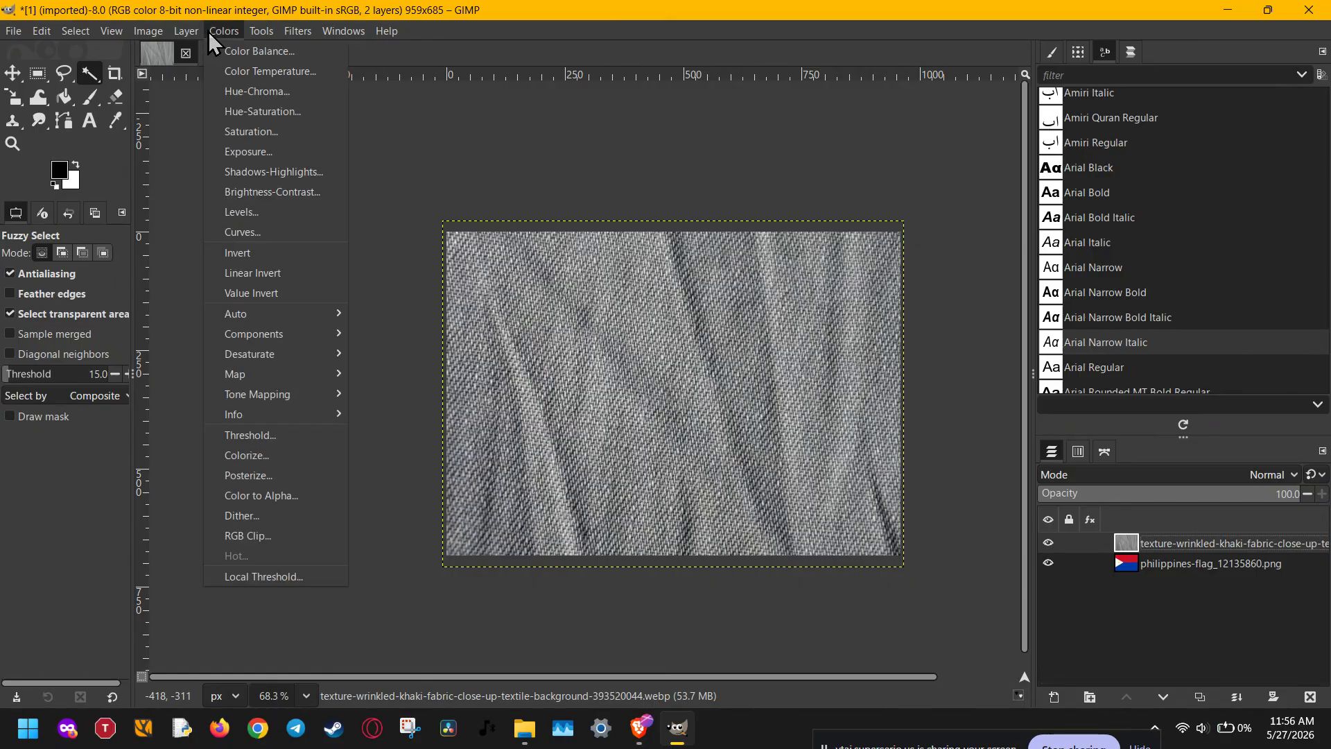
click(8, 32)
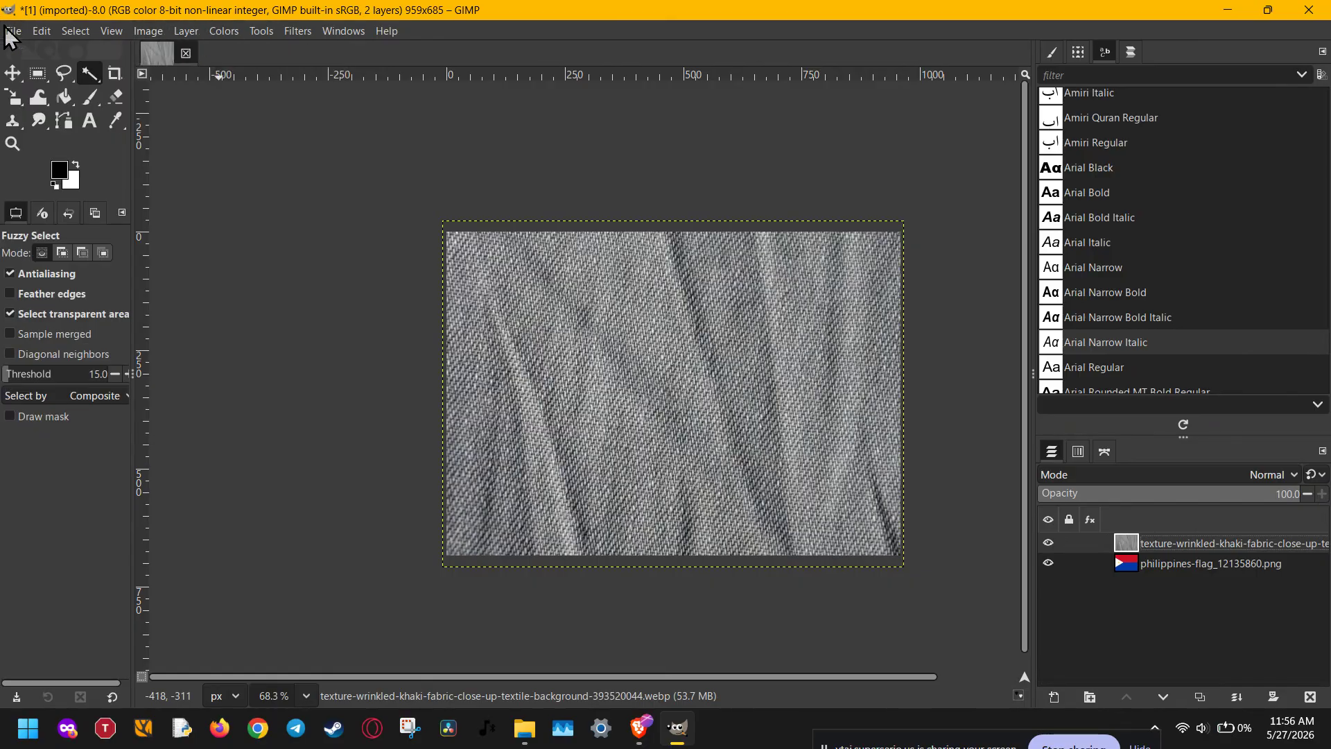
click(8, 32)
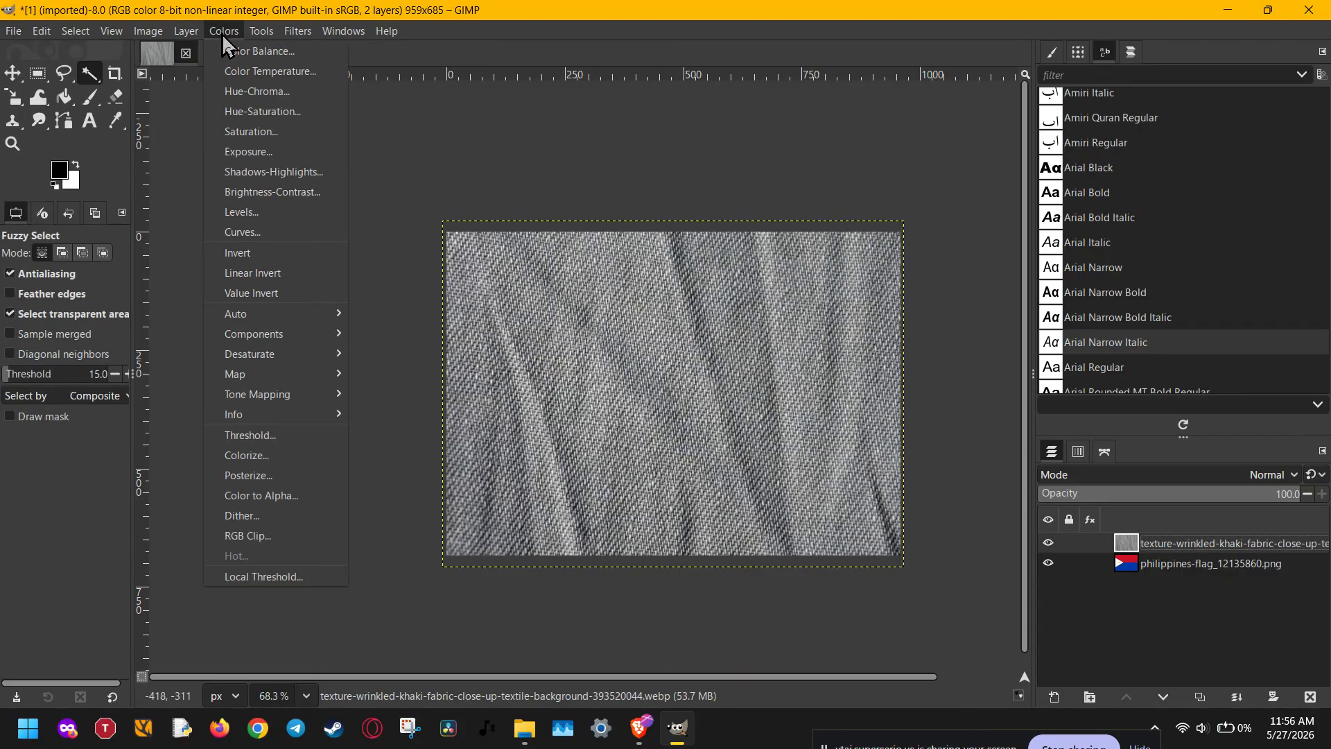
click(241, 216)
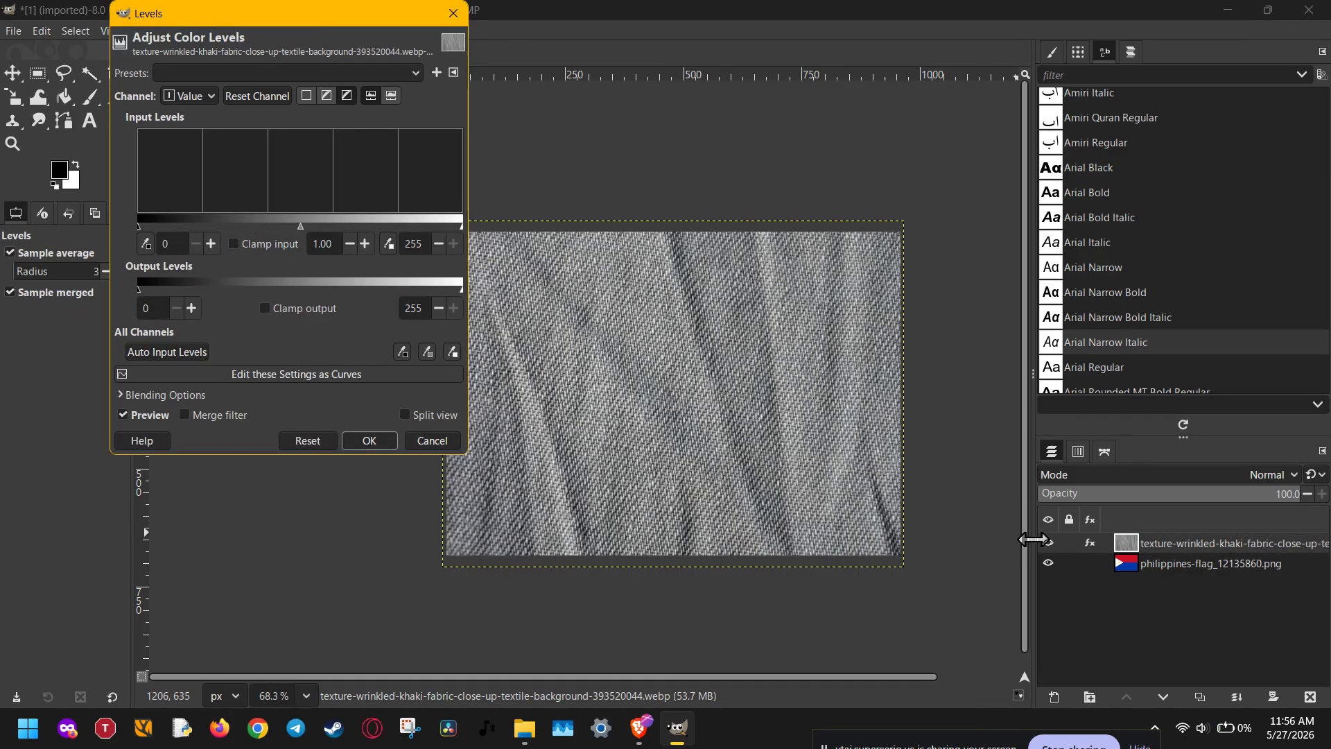
key(Escape)
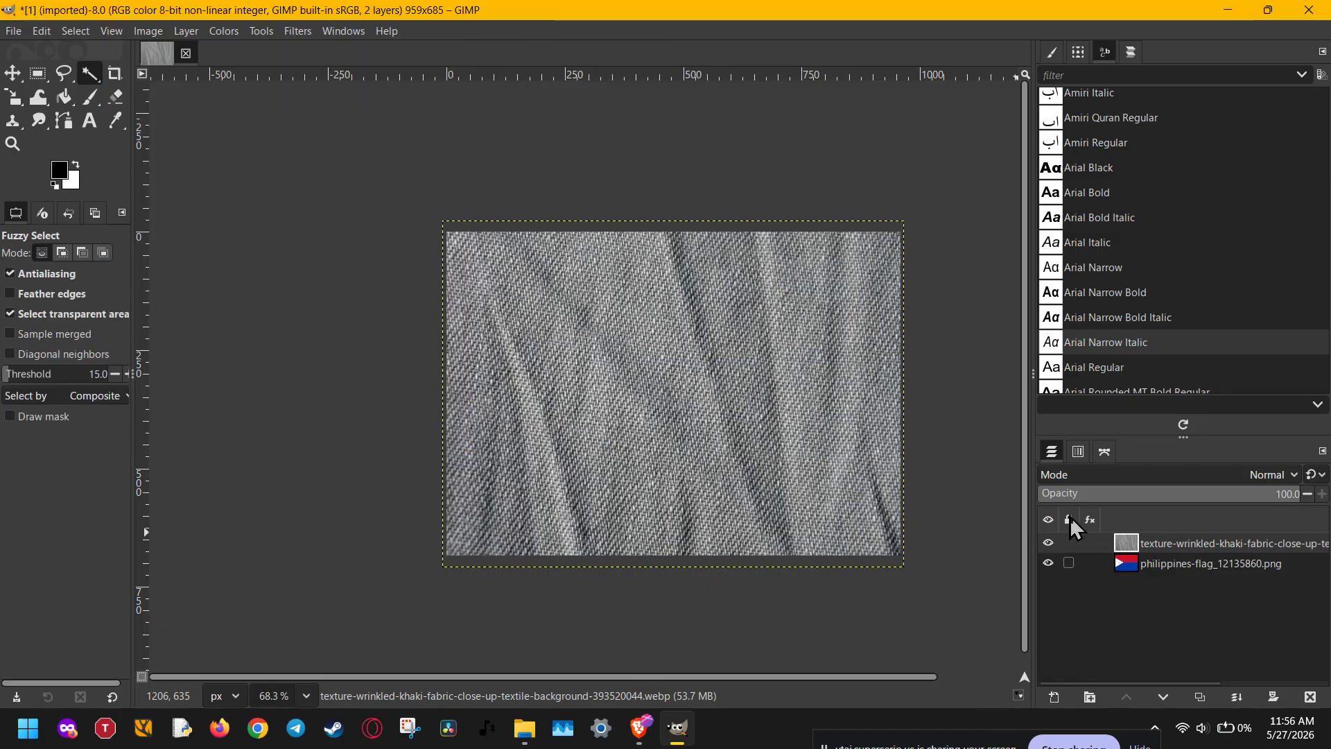
Hide the fabric texture layer and open the Displace filter on the Philippines flag layer
click(1045, 544)
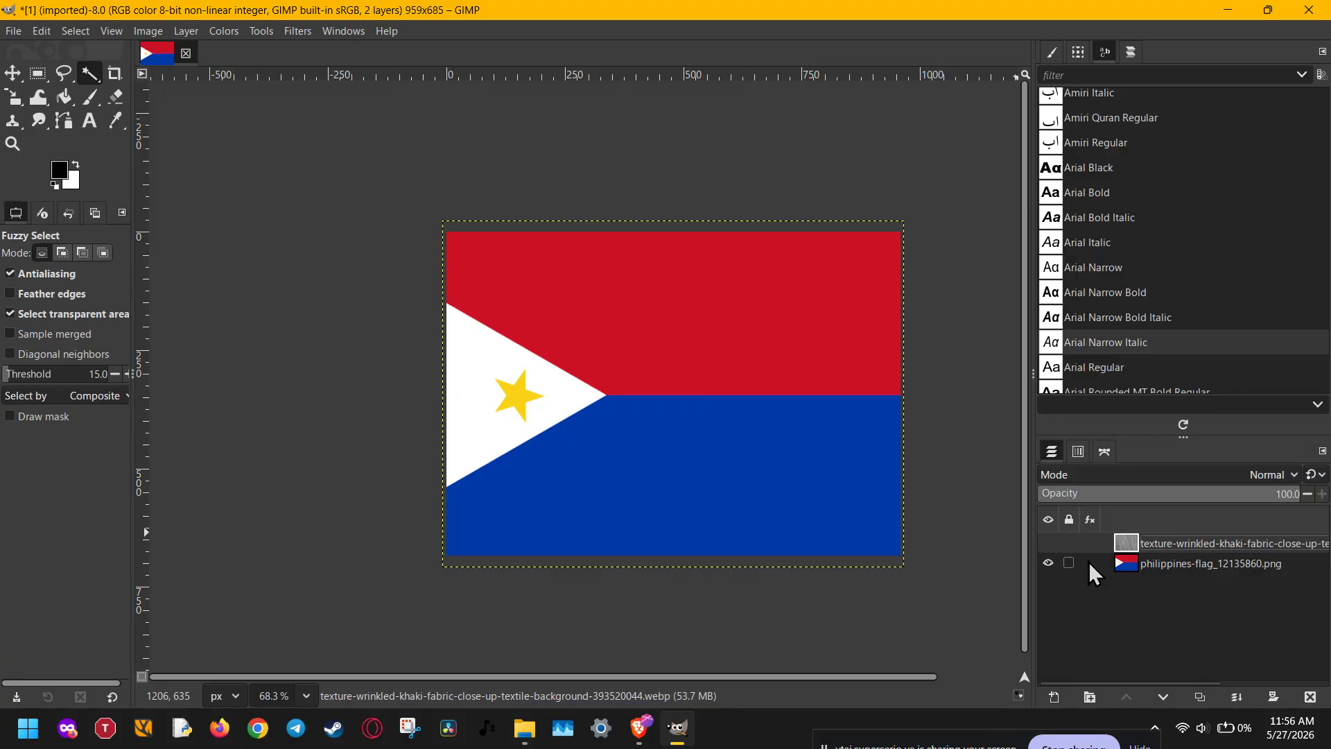
click(1138, 568)
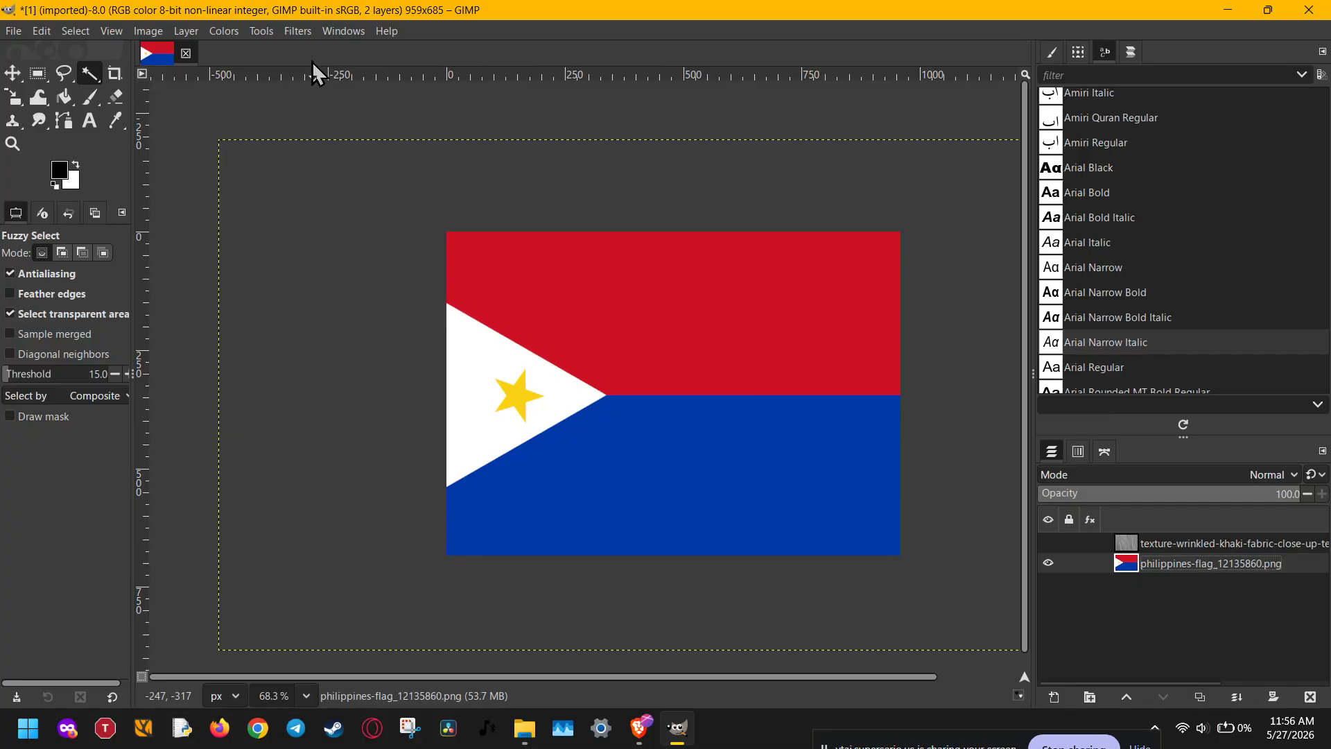
click(303, 32)
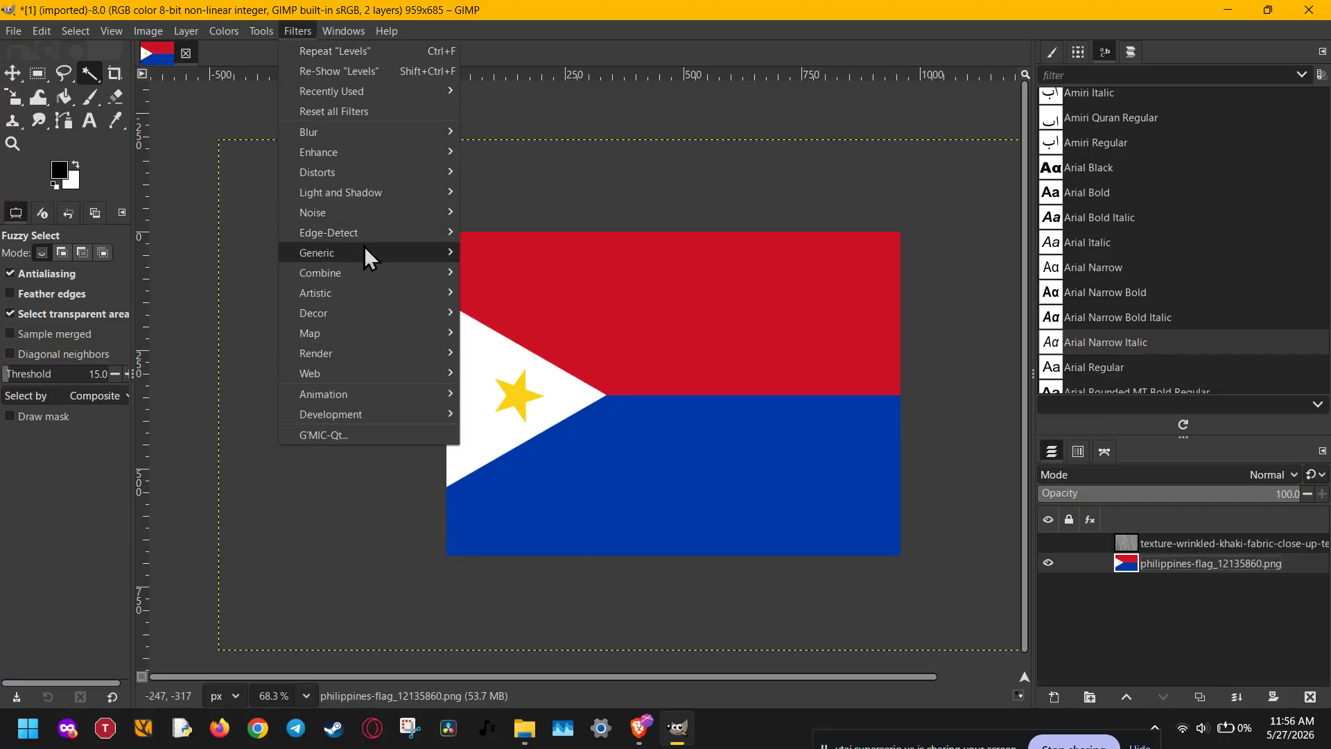
mouse_move(372, 332)
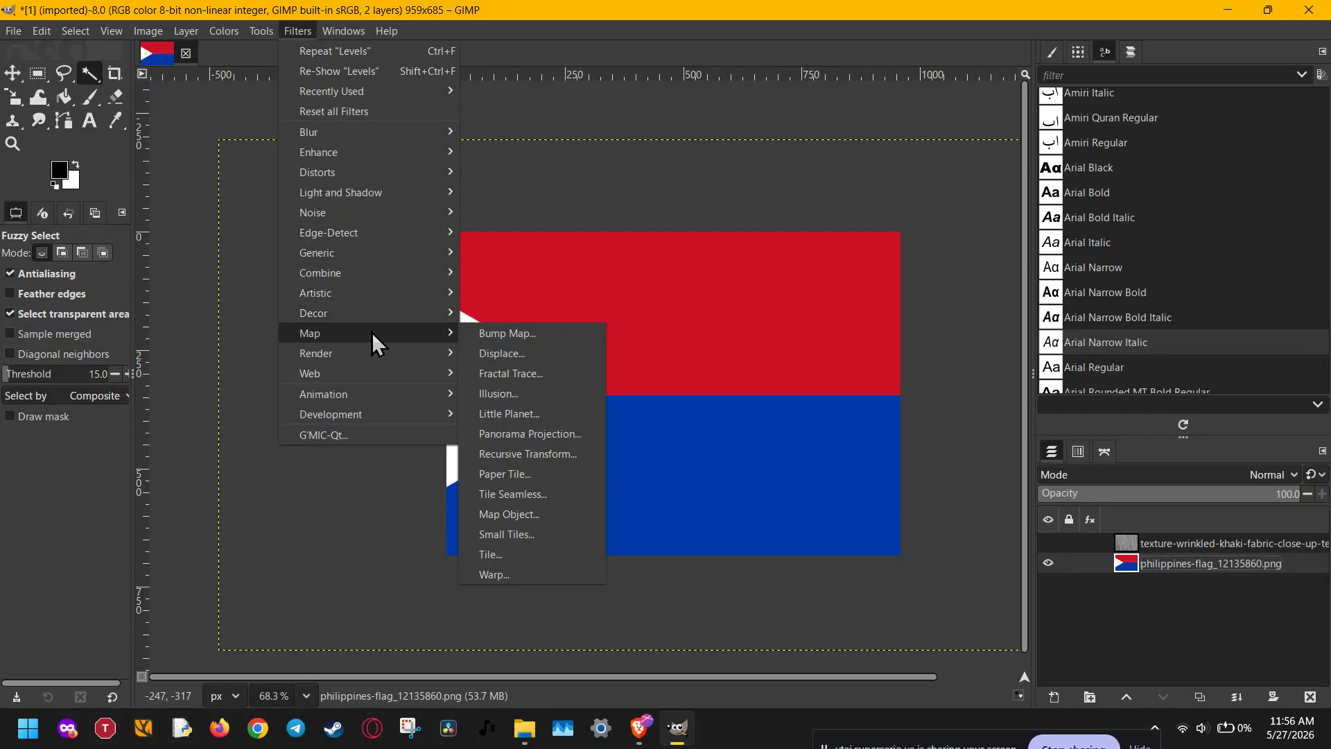
click(555, 355)
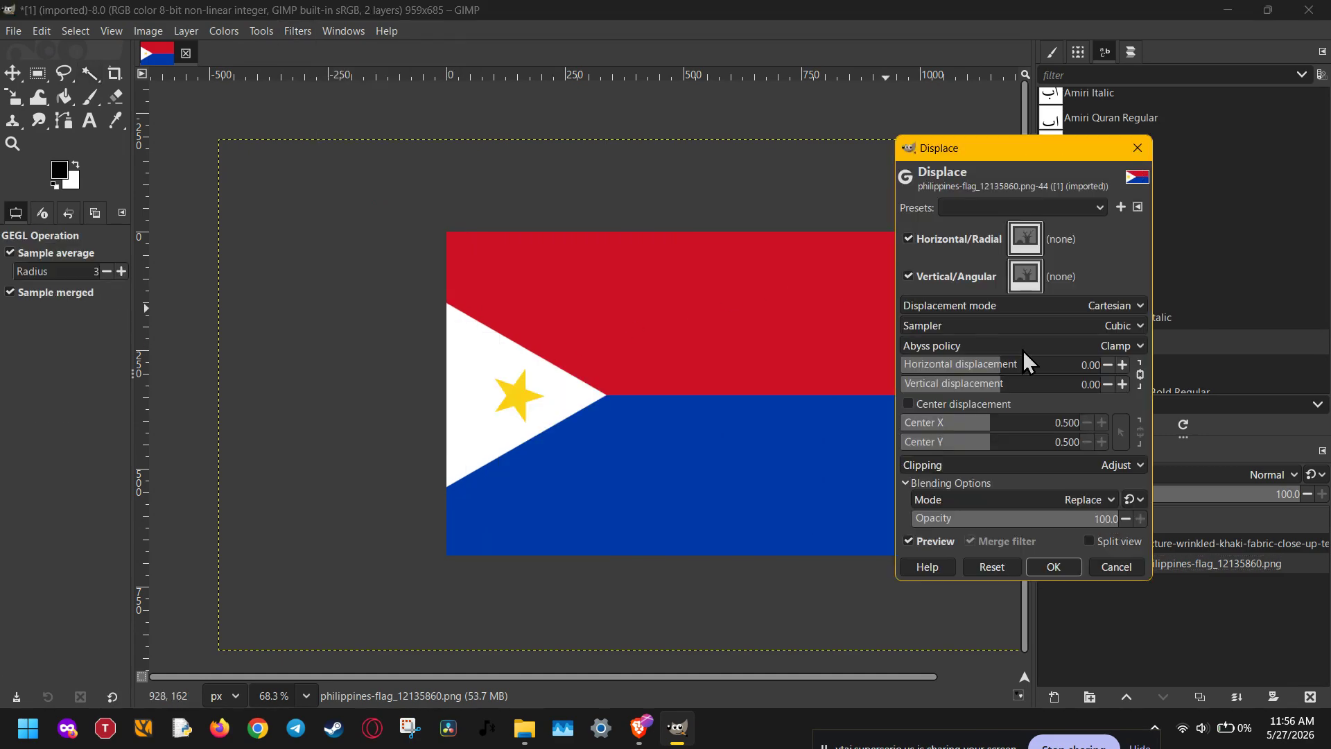
Assign the wrinkled khaki fabric texture layer as both the horizontal and vertical displacement map
click(1025, 239)
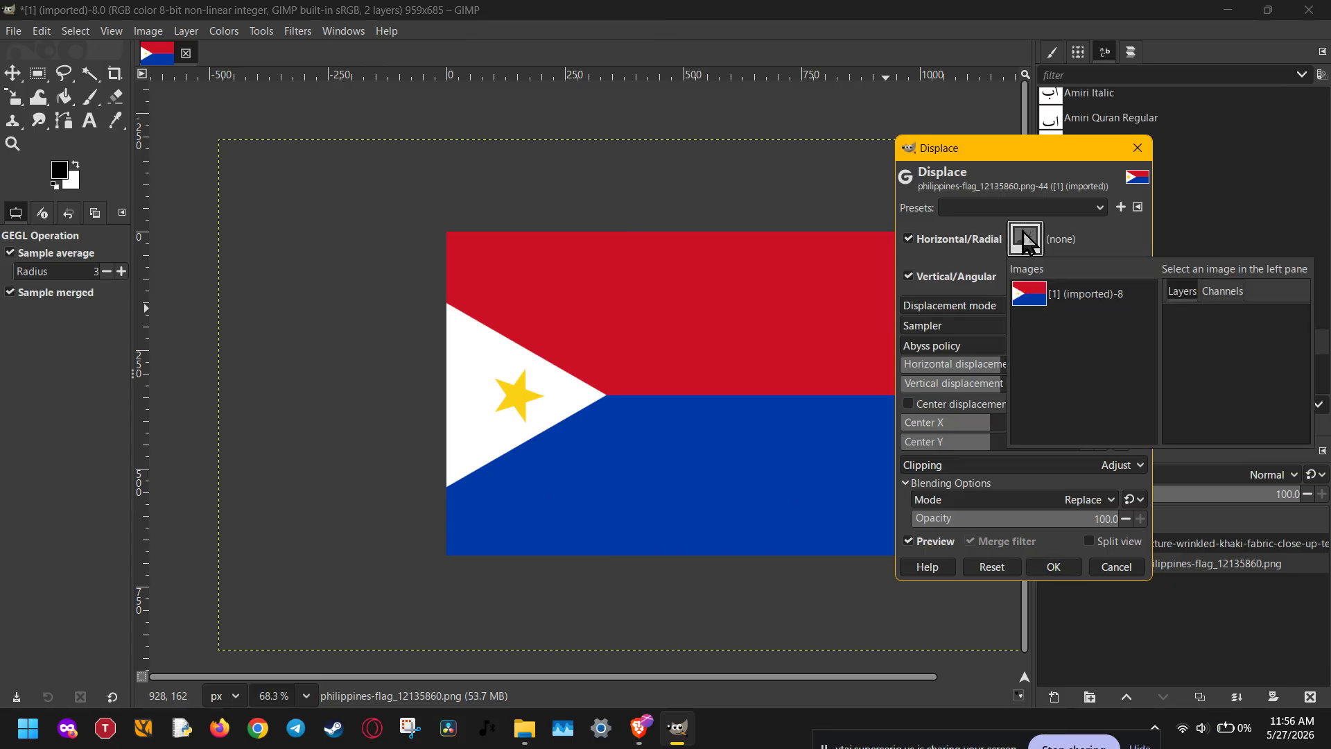
click(1069, 298)
click(1213, 322)
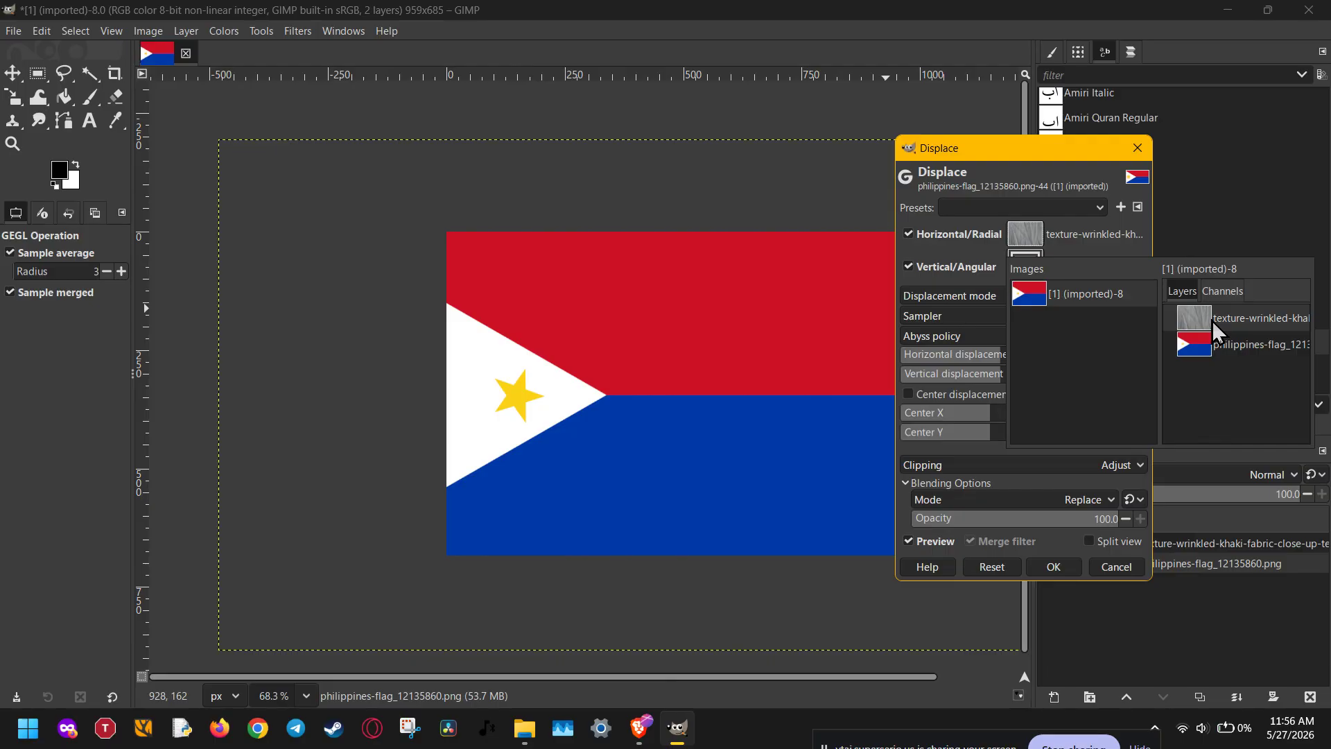
double_click(1212, 321)
click(1025, 267)
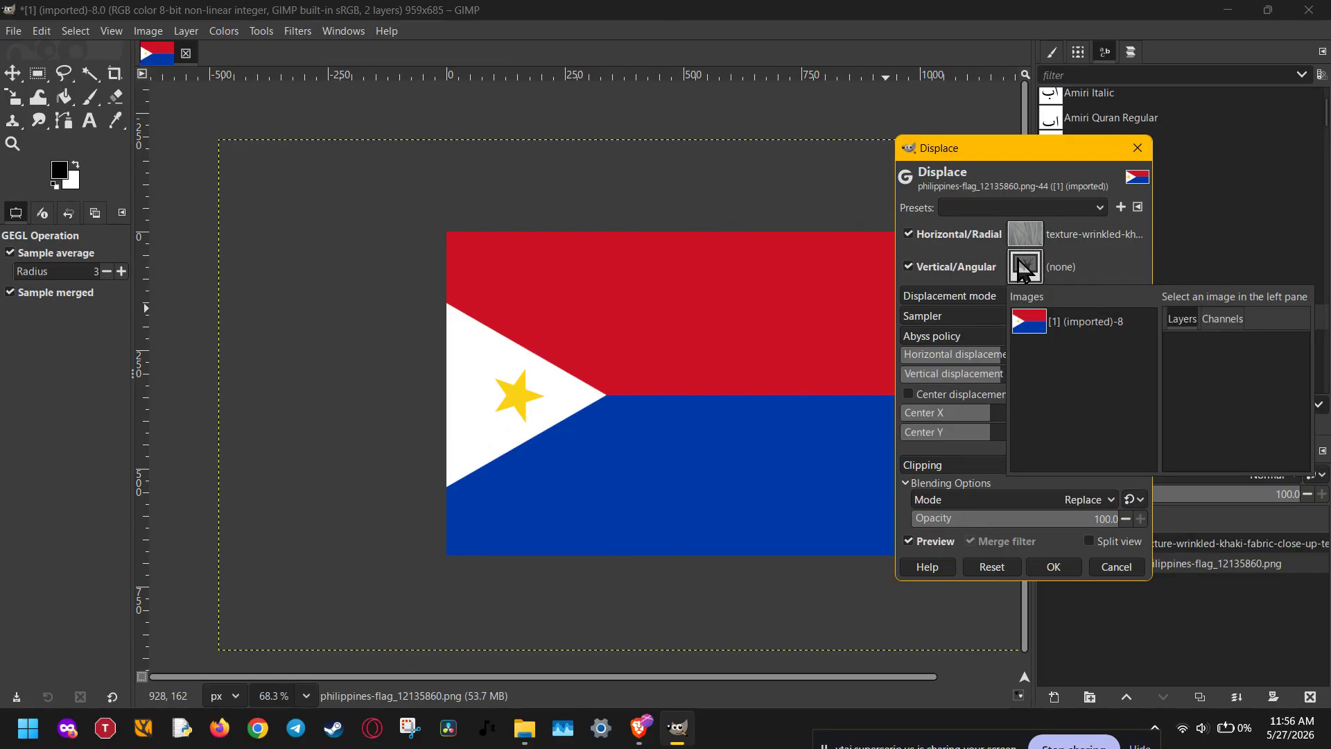
click(1025, 319)
double_click(1191, 347)
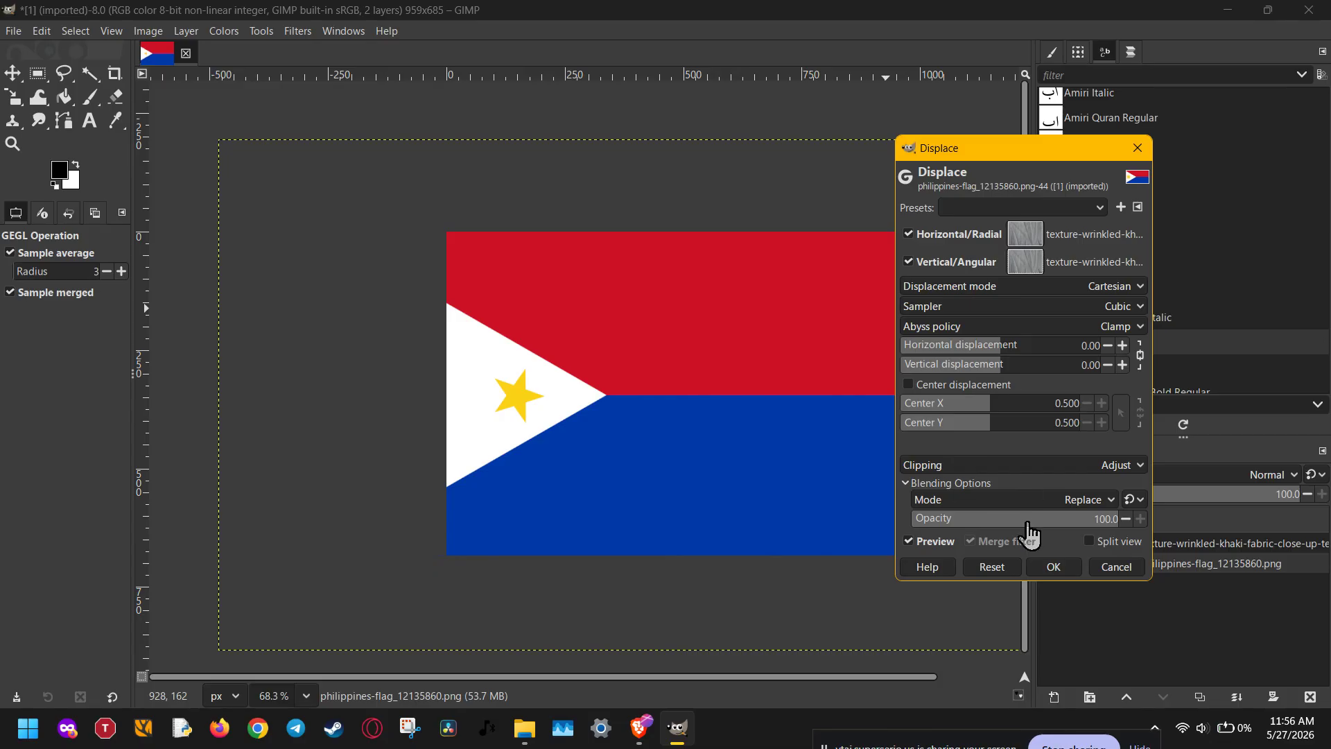
Apply the displacement with abyss policy Loop, horizontal and vertical displacement of 97.22, and center displacement enabled
scroll(1114, 328, up, 1)
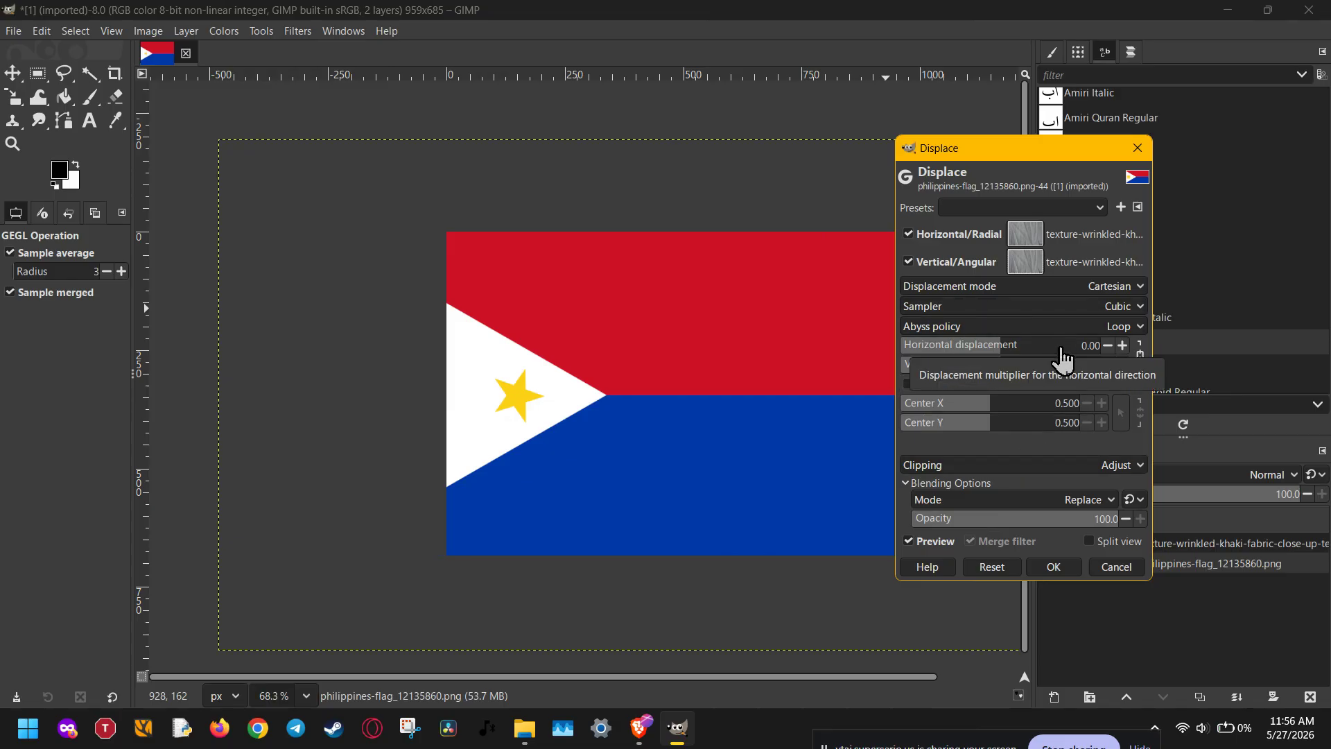
click(1020, 347)
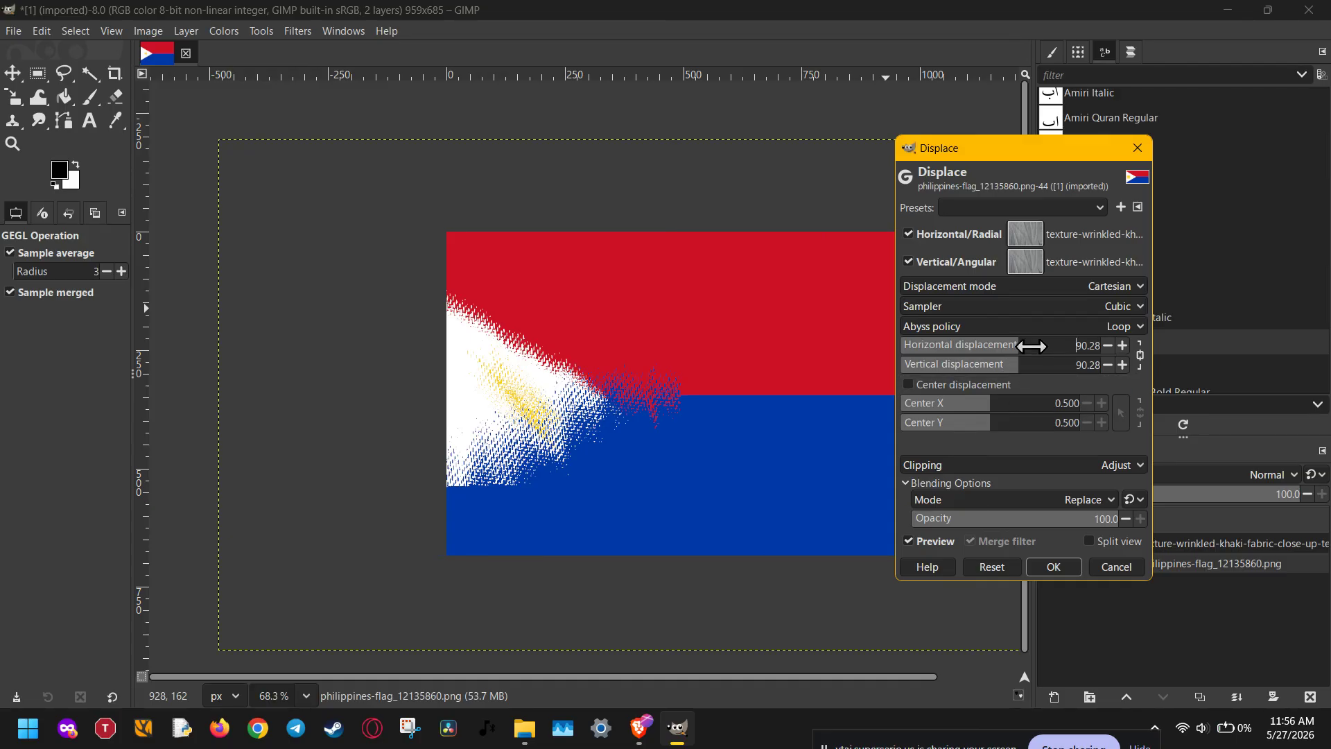
click(1032, 346)
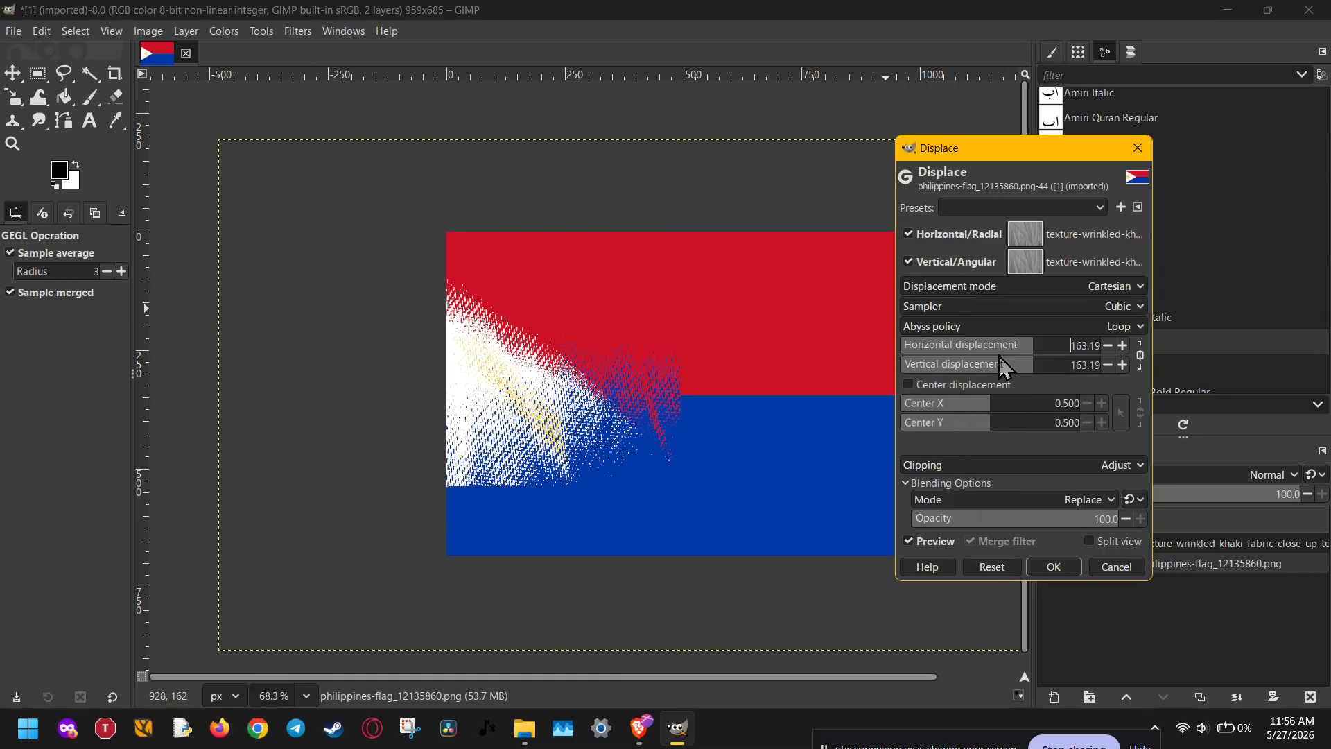
click(1022, 347)
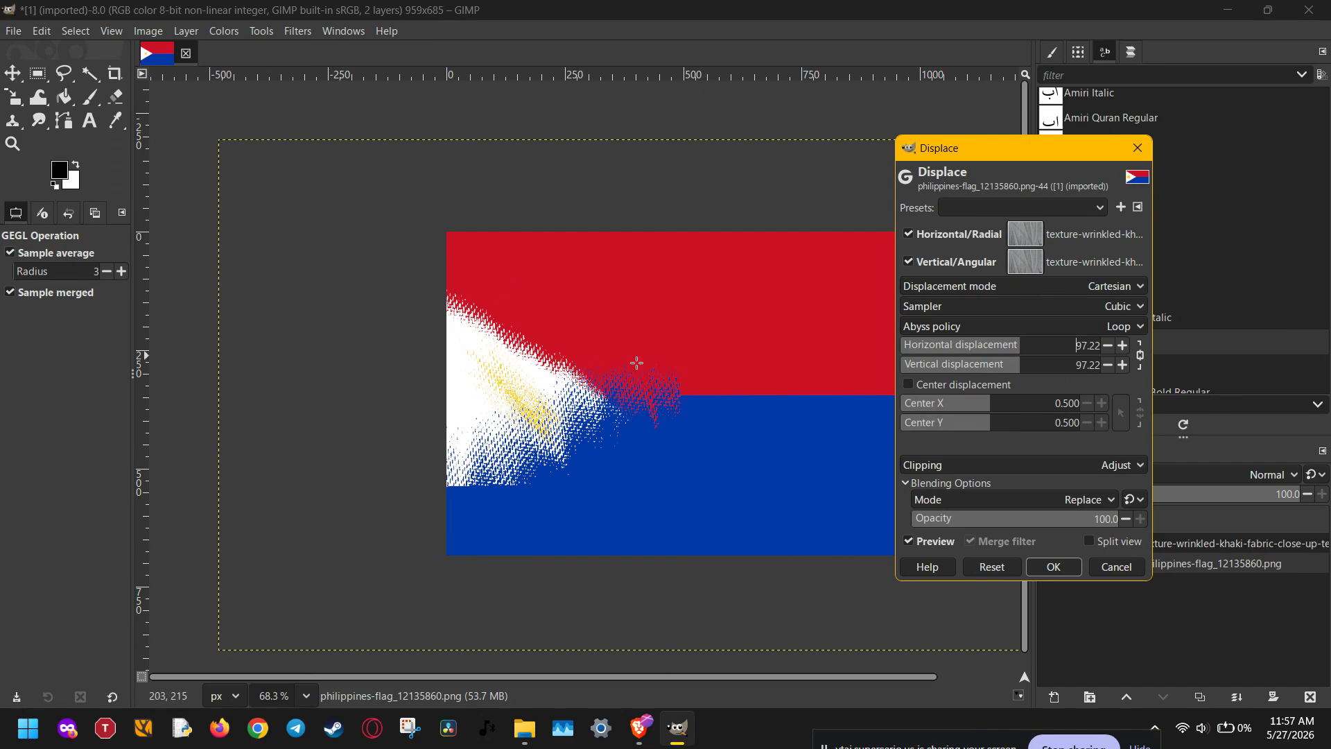
click(924, 383)
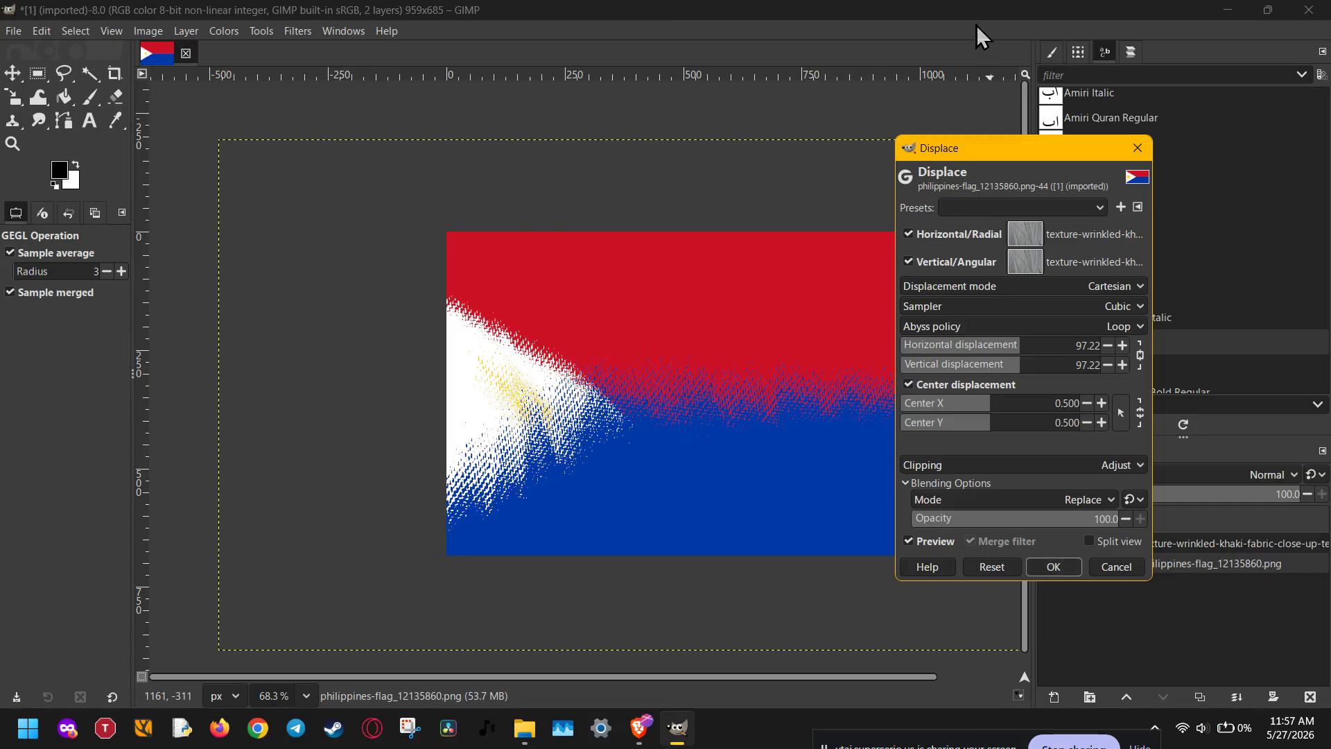
drag(1000, 153, 1108, 149)
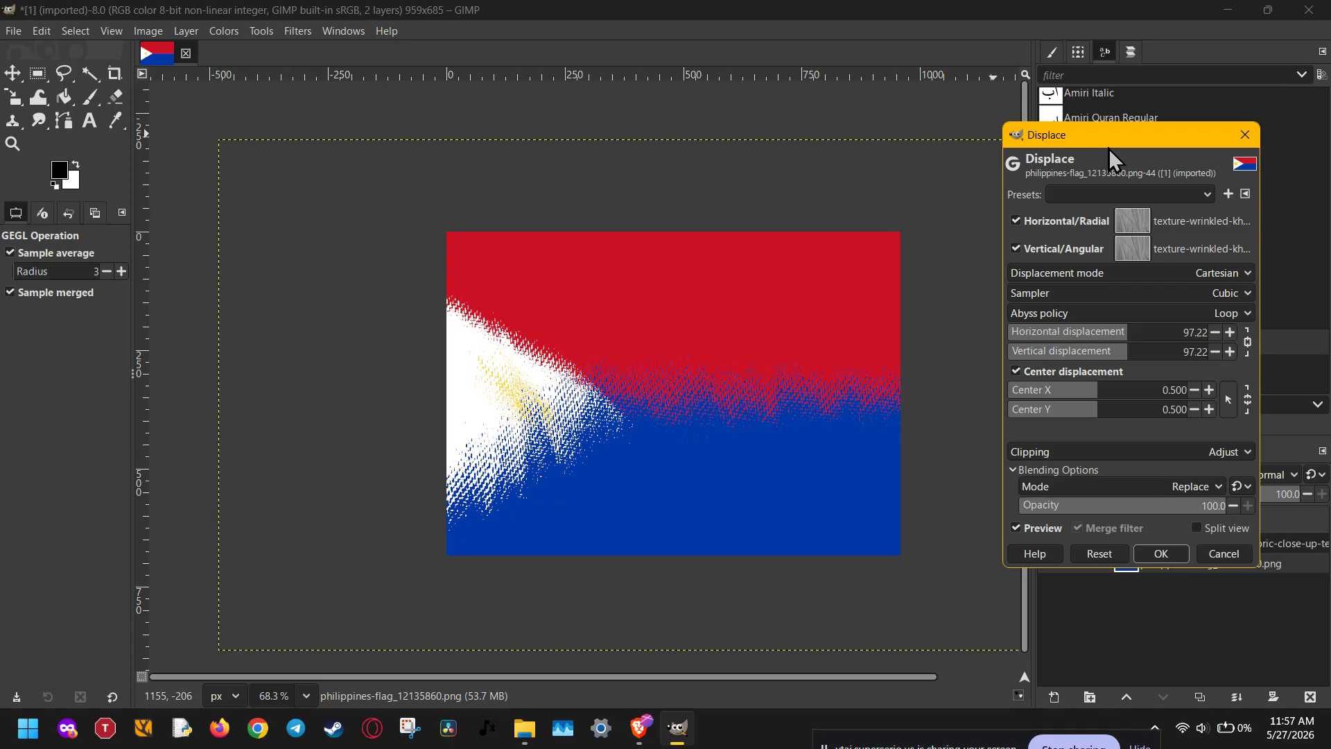
key(Return)
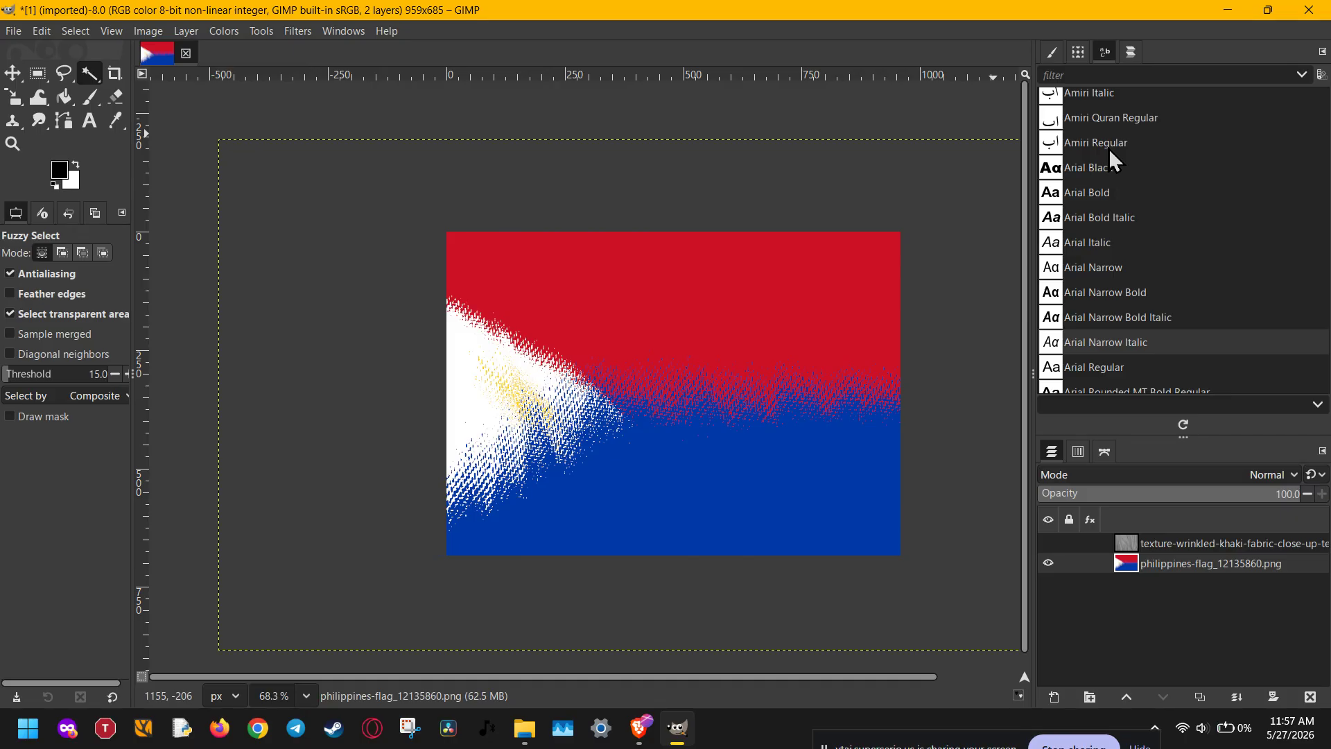
Show and hide the fabric texture layer again to compare it with the displaced flag
click(1054, 542)
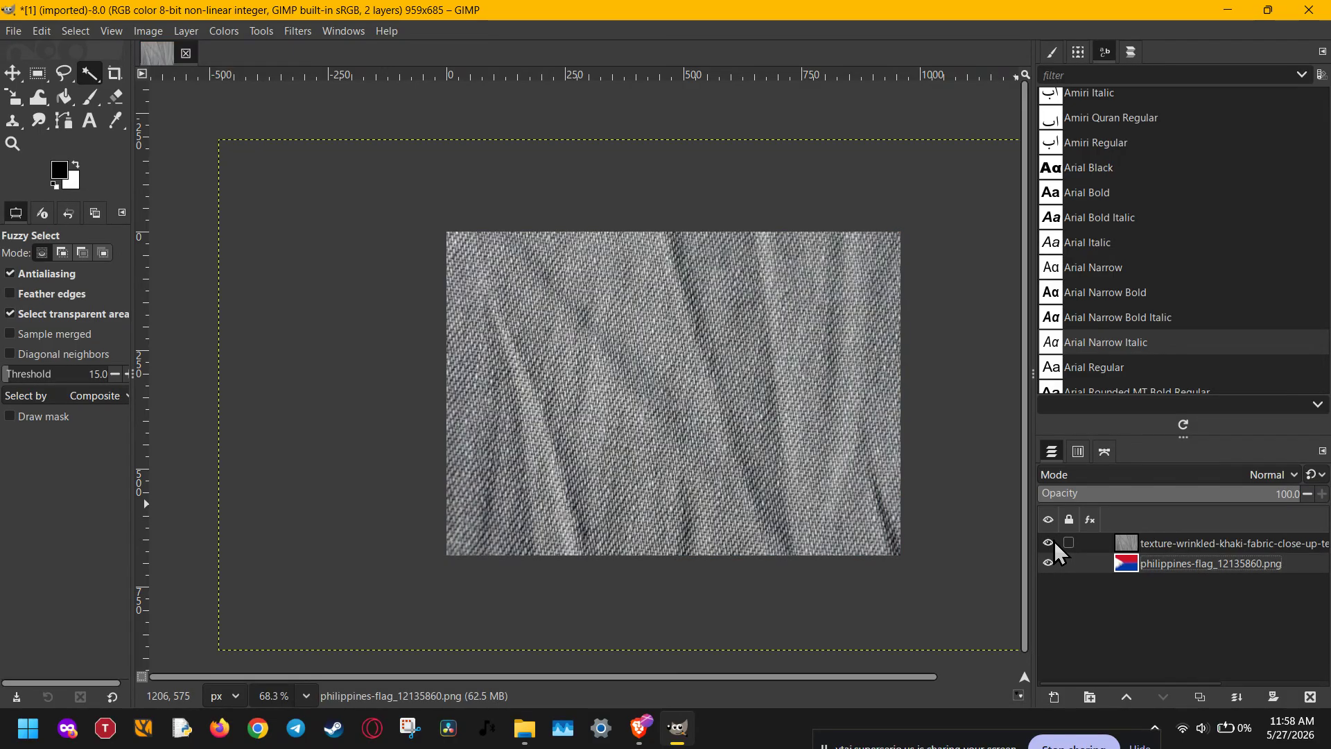
click(1051, 542)
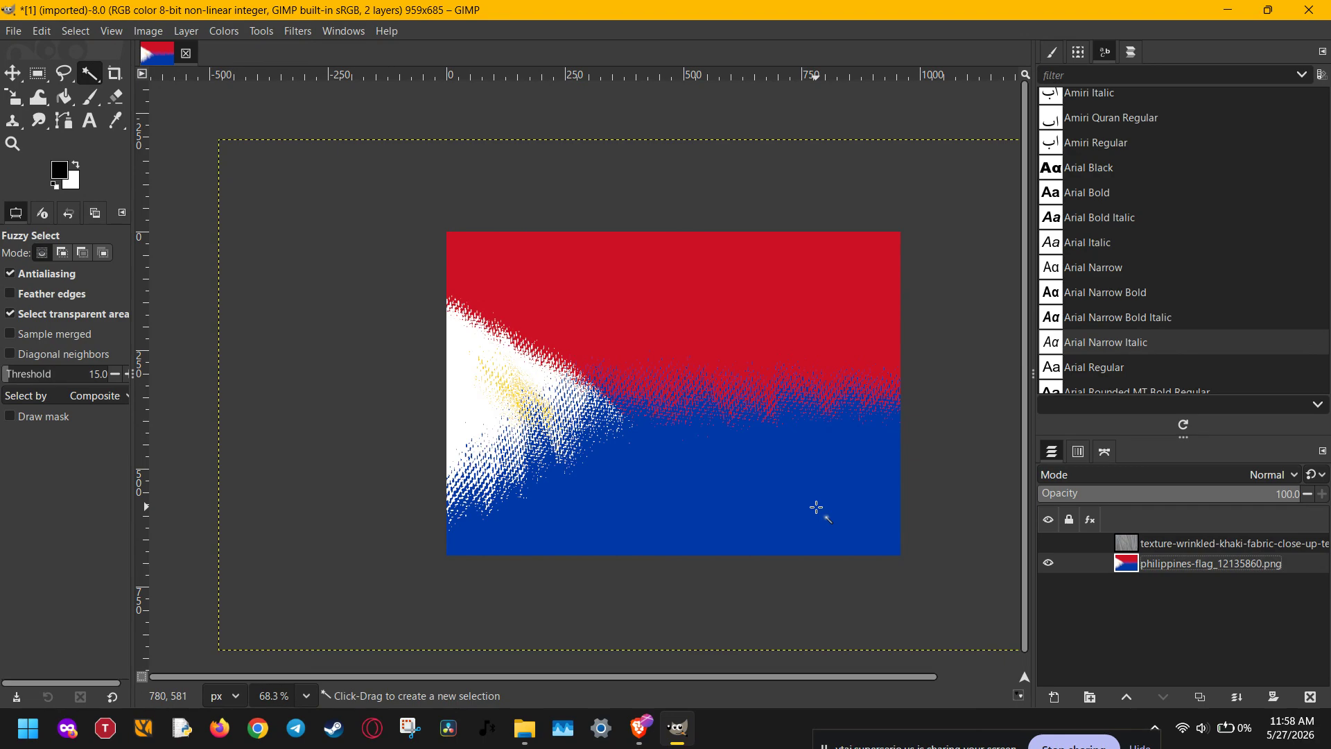
click(1074, 741)
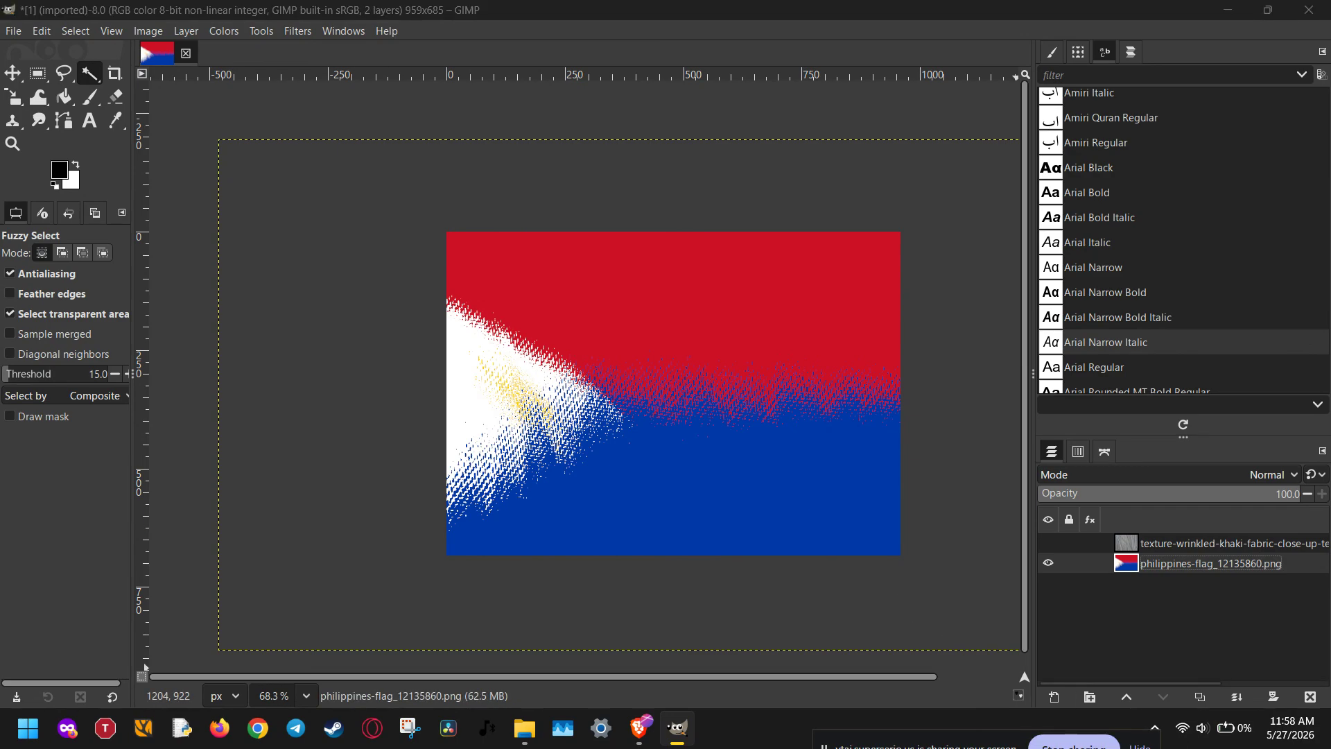